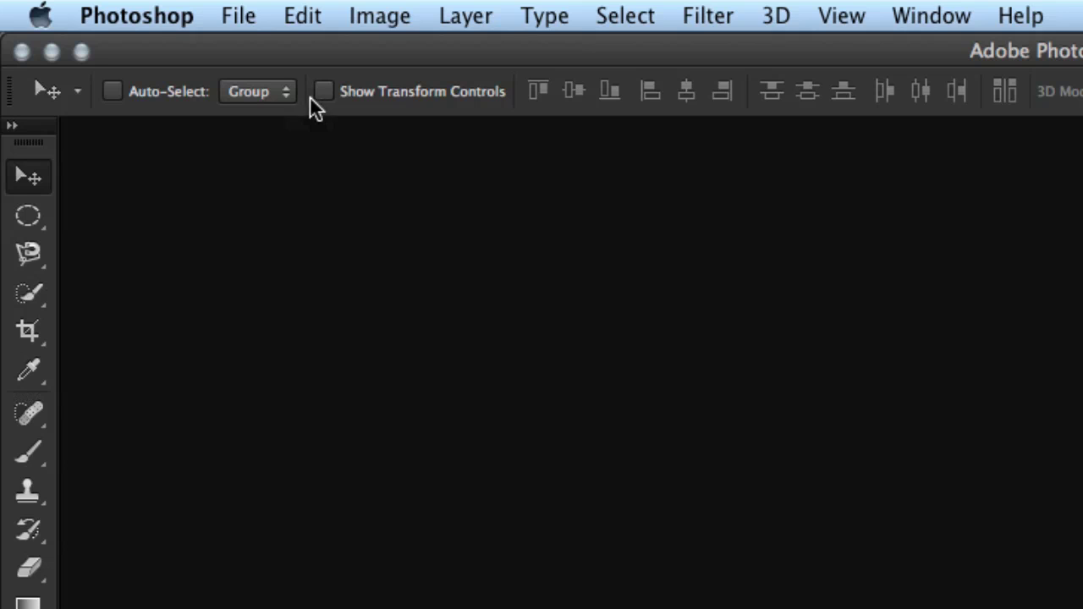
# - Open the File menu to start creating a new document
pyautogui.click(251, 19)
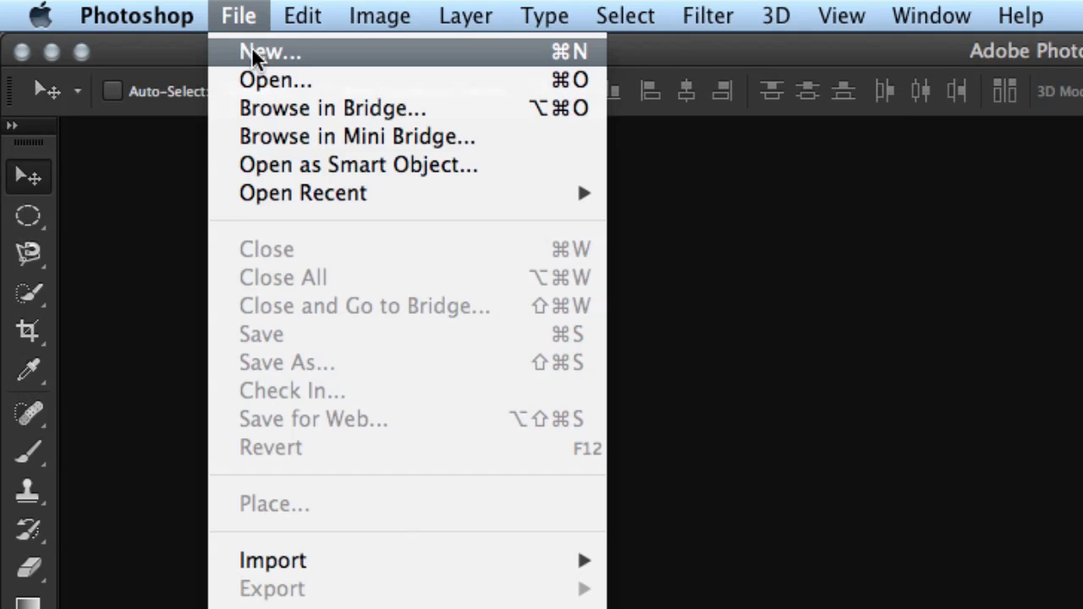
pyautogui.click(250, 48)
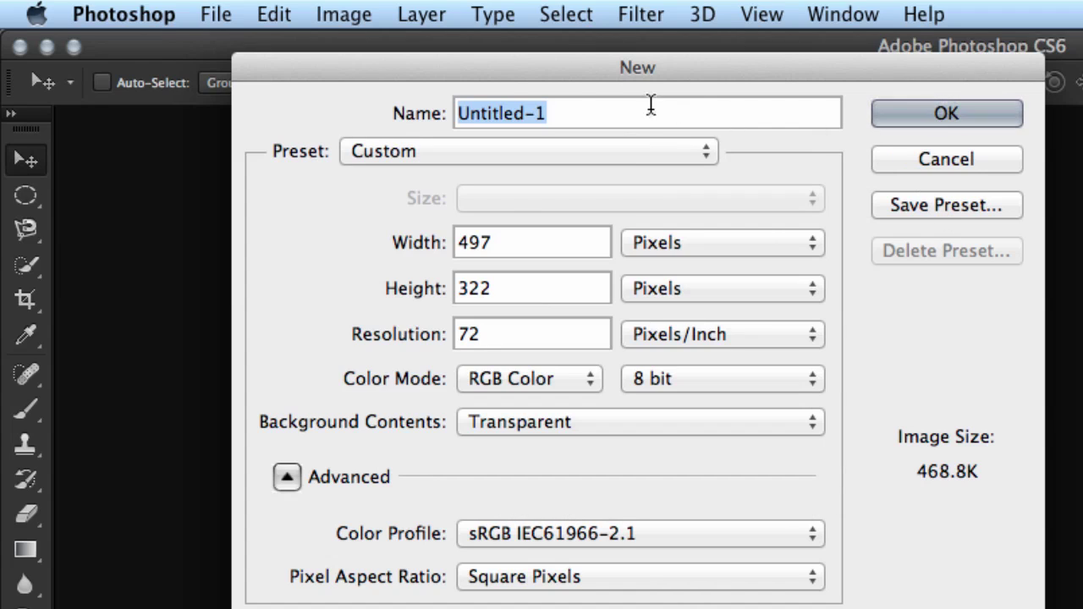
# - Create a 500 × 500 pixel document with a Transparent background
pyautogui.click(508, 243)
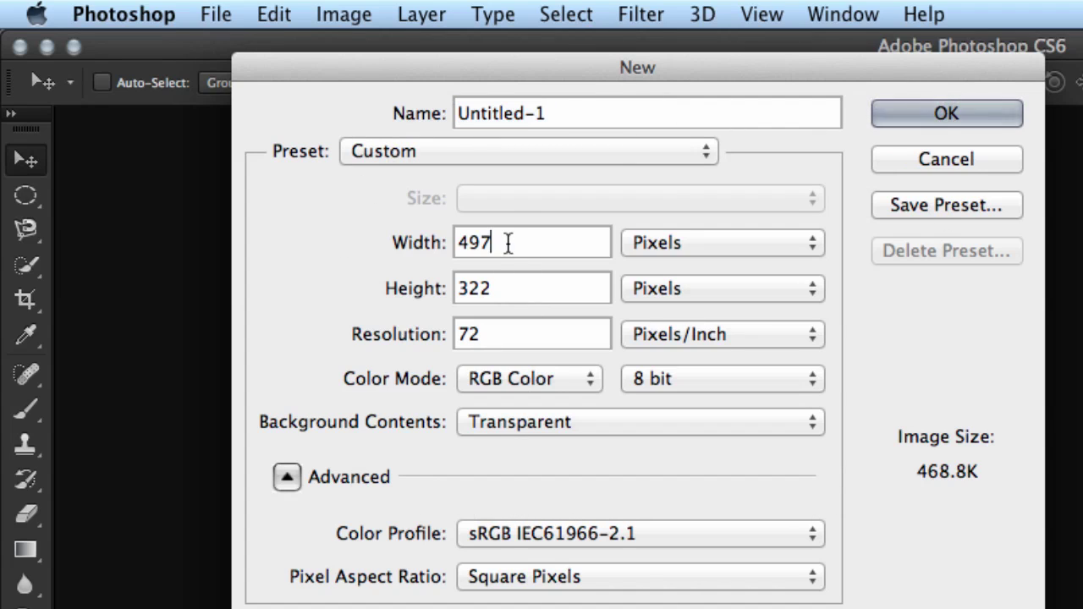
pyautogui.moveTo(508, 243); pyautogui.dragTo(449, 243)
pyautogui.write('500')
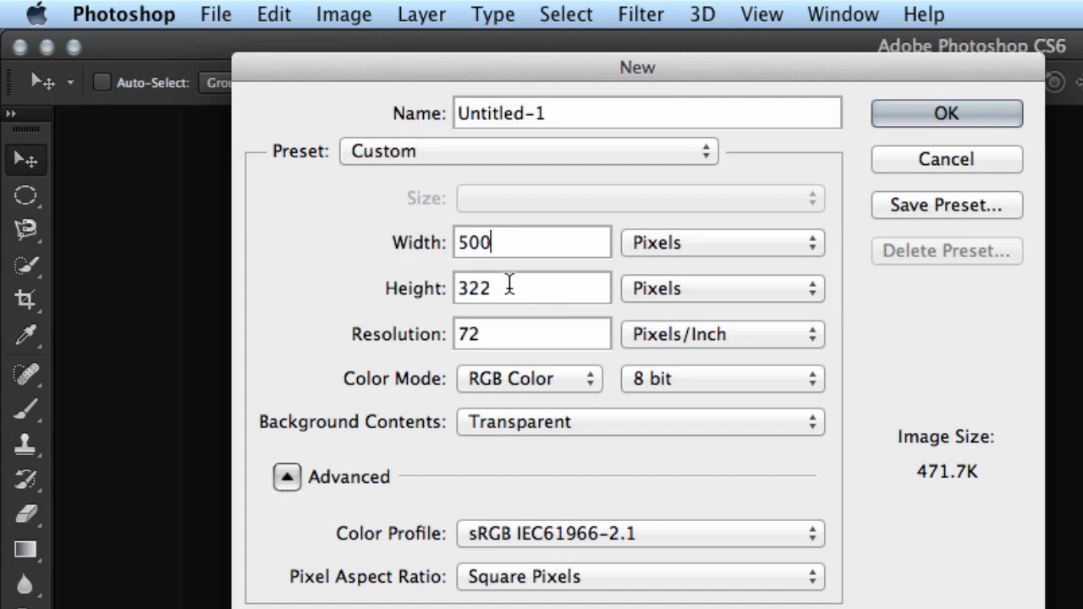
pyautogui.moveTo(508, 285); pyautogui.dragTo(428, 289)
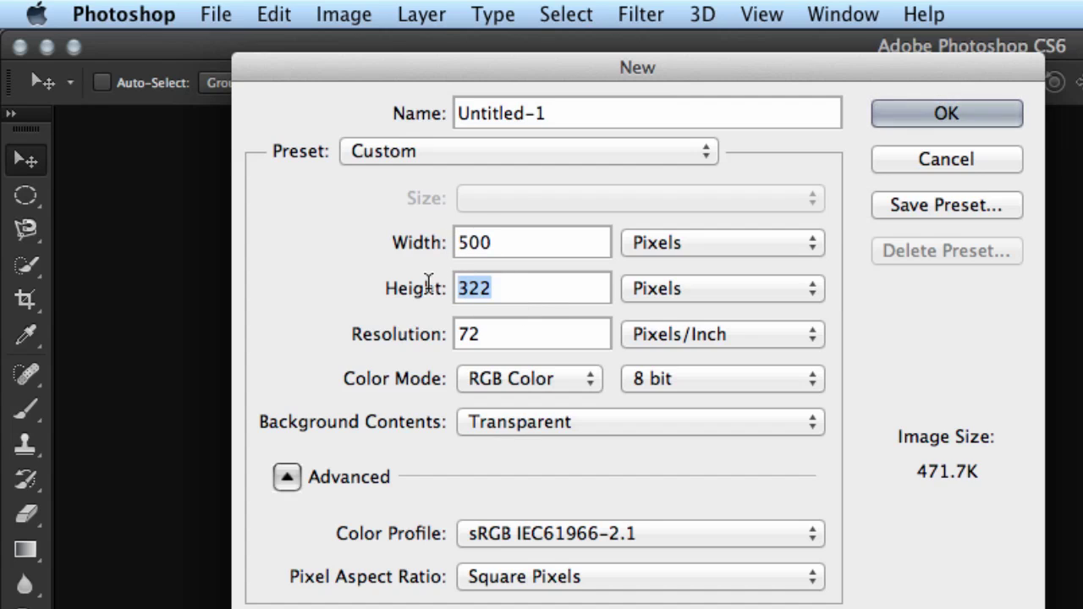
pyautogui.write('500')
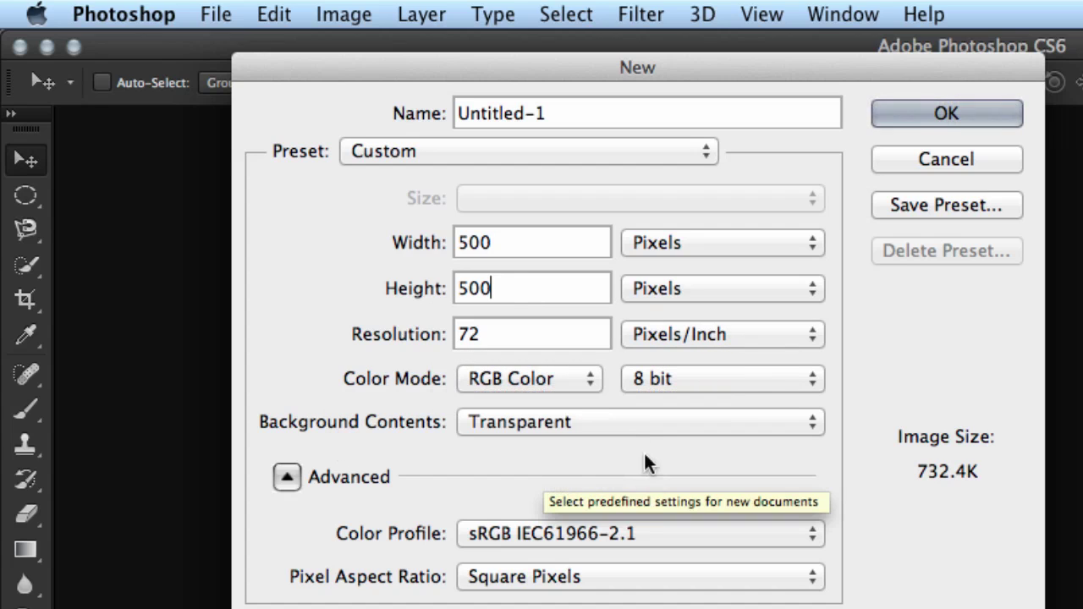
pyautogui.click(598, 422)
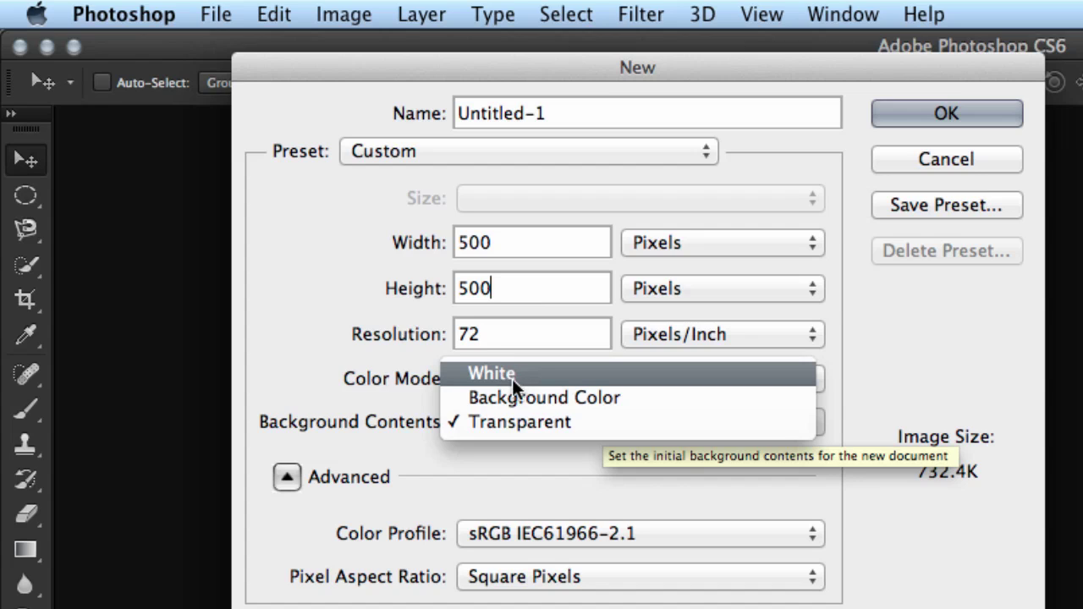
pyautogui.click(511, 423)
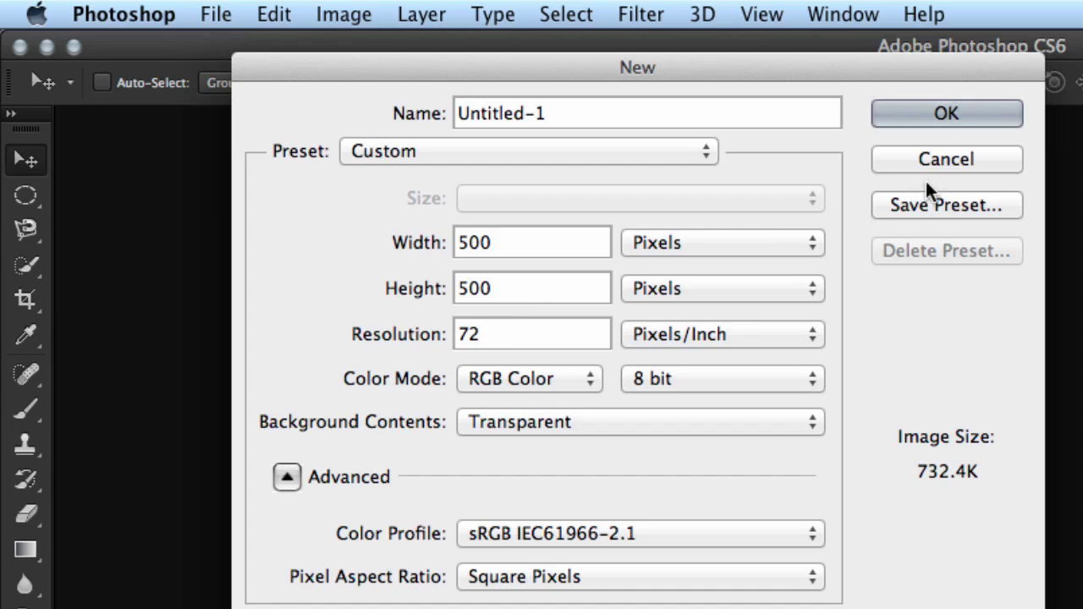
pyautogui.click(950, 113)
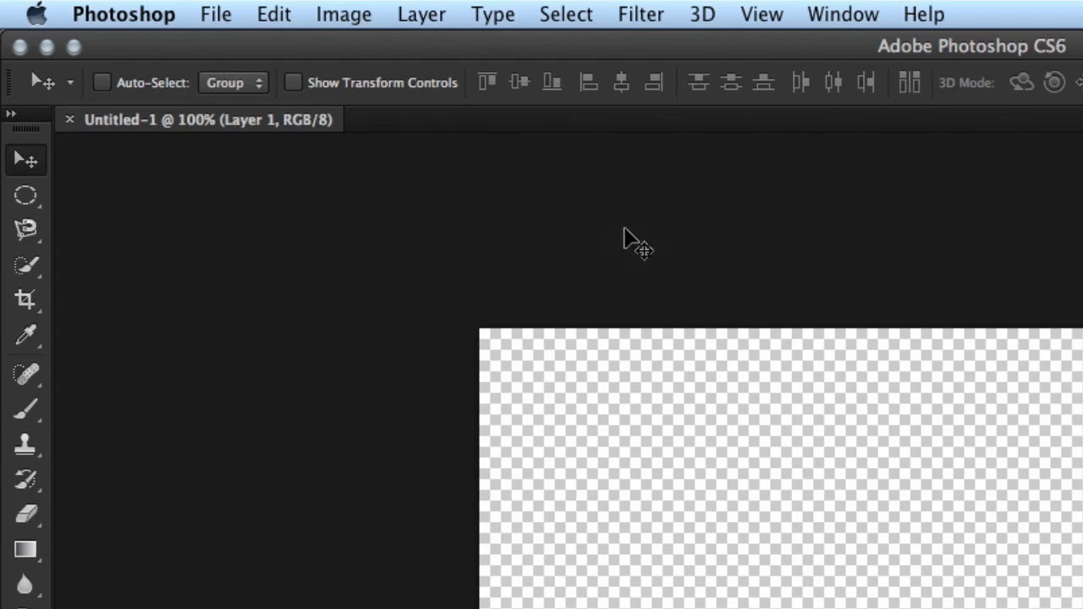
# - Close the transparent document and reopen File > New with the Preset list showing
pyautogui.press('super+w')
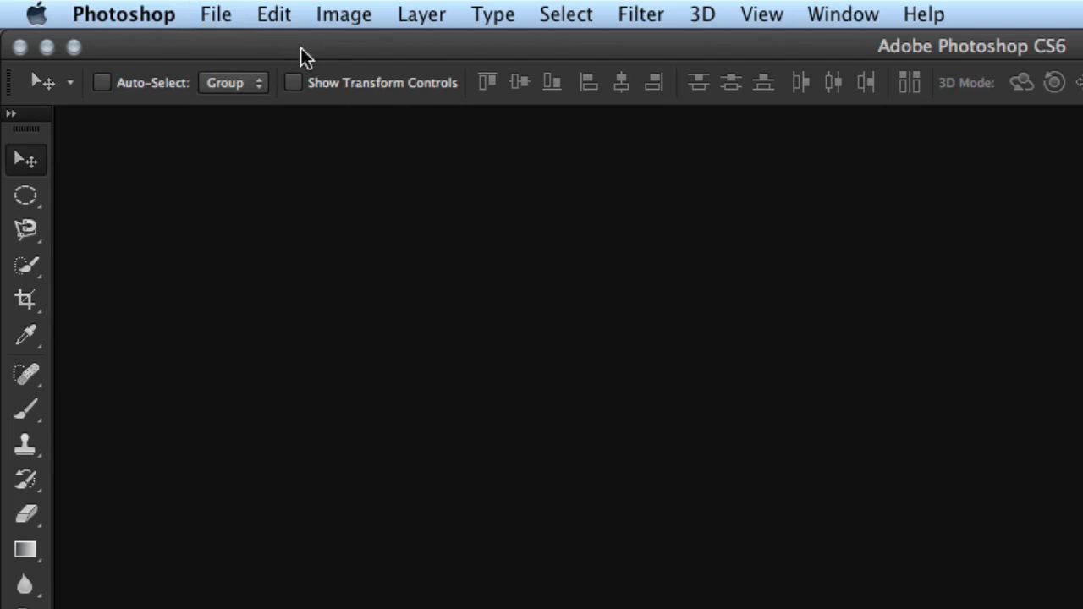
pyautogui.click(227, 17)
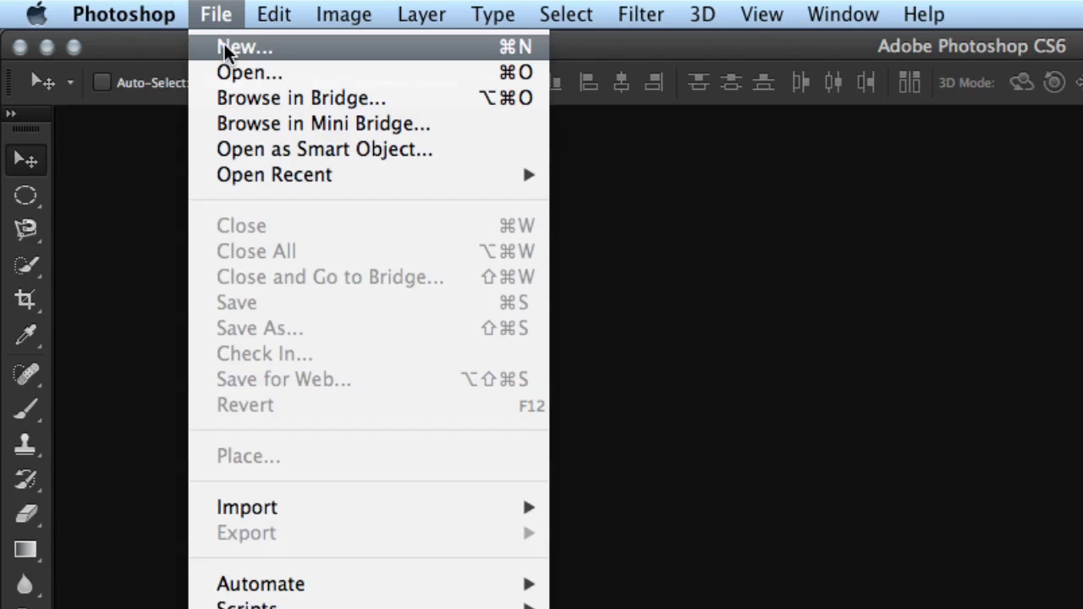
pyautogui.click(225, 44)
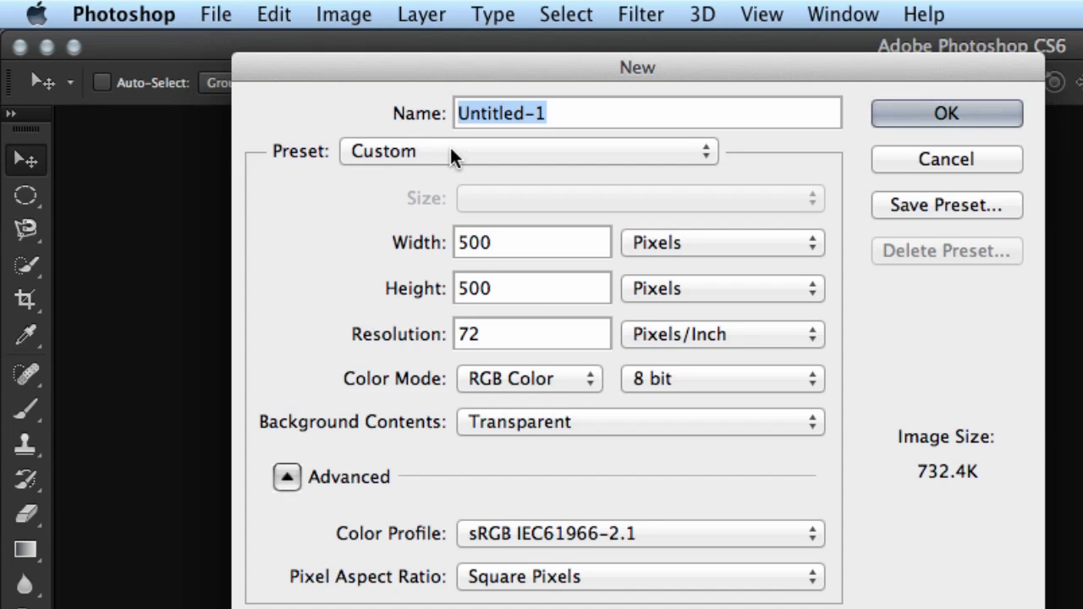
pyautogui.click(441, 151)
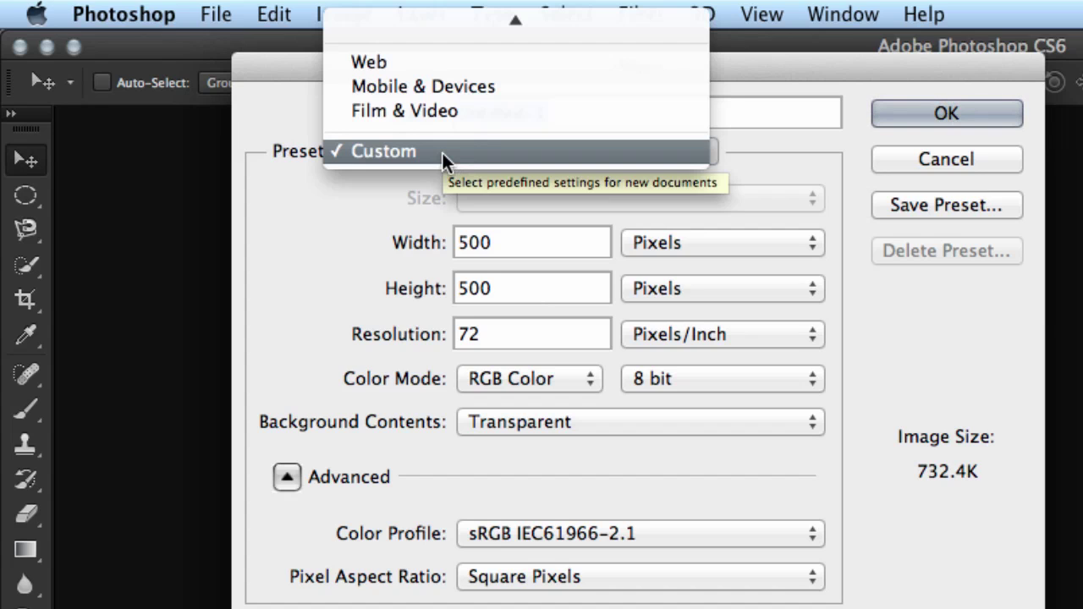
pyautogui.moveTo(443, 10)
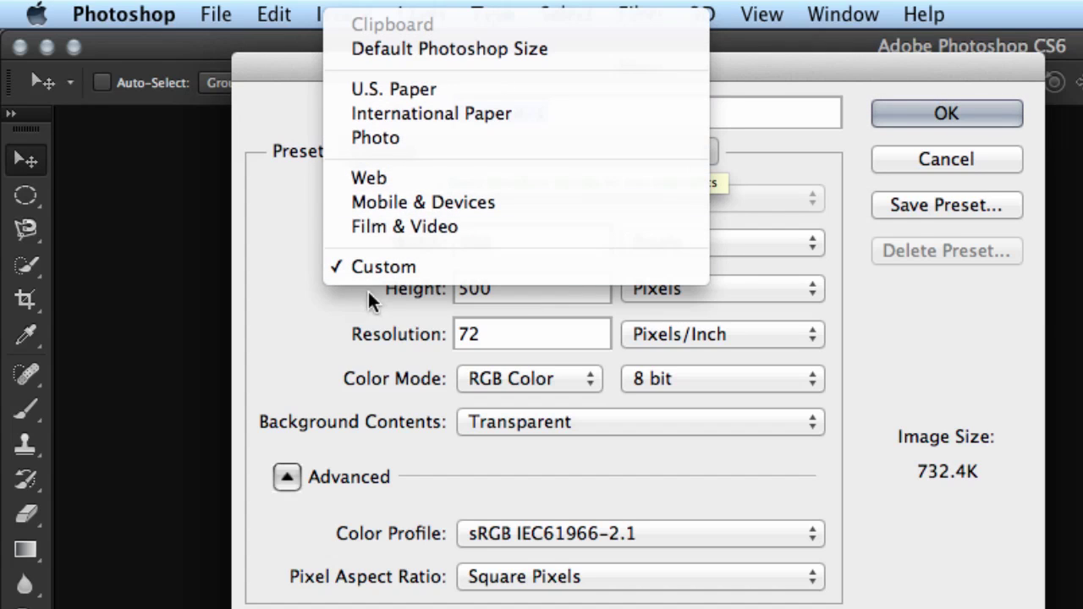
# - Choose the International Paper preset, keeping A4 as the size
pyautogui.click(395, 117)
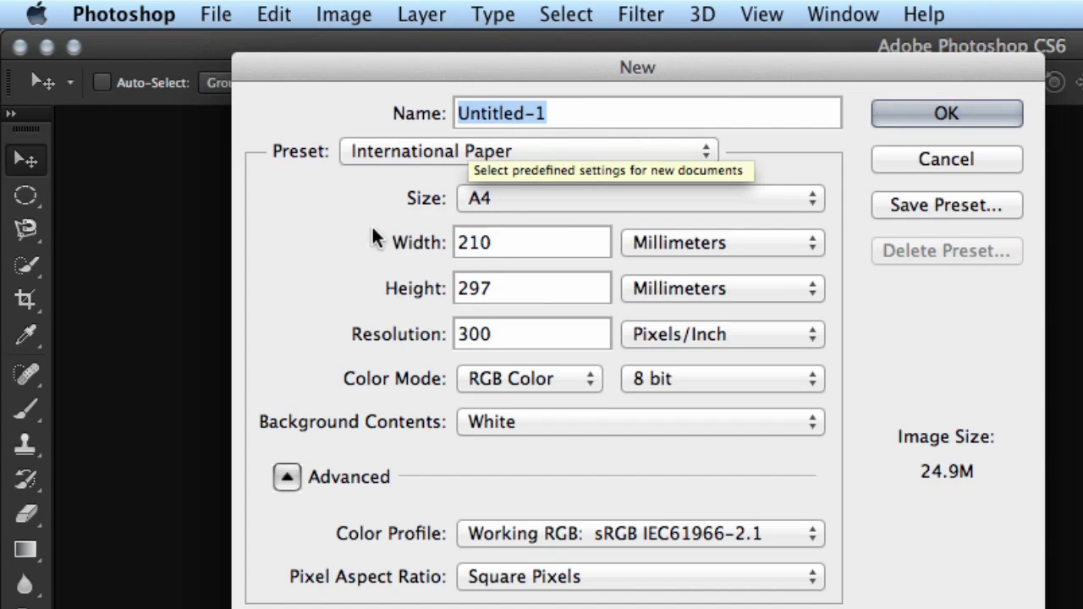
pyautogui.click(605, 200)
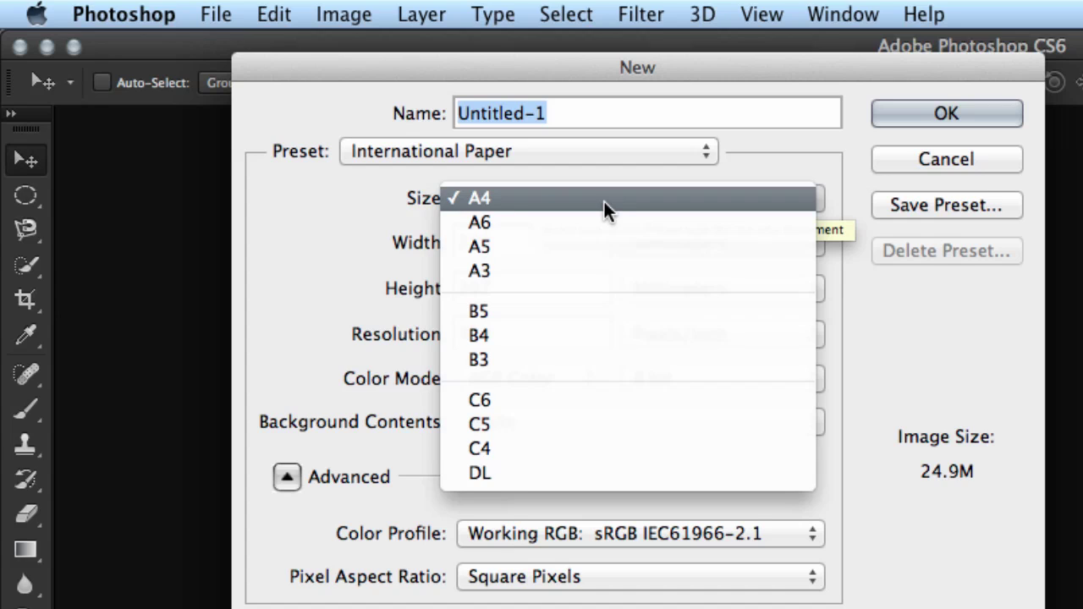
pyautogui.click(658, 140)
# - Switch to the U.S. Paper preset, keeping Letter as the size
pyautogui.click(646, 150)
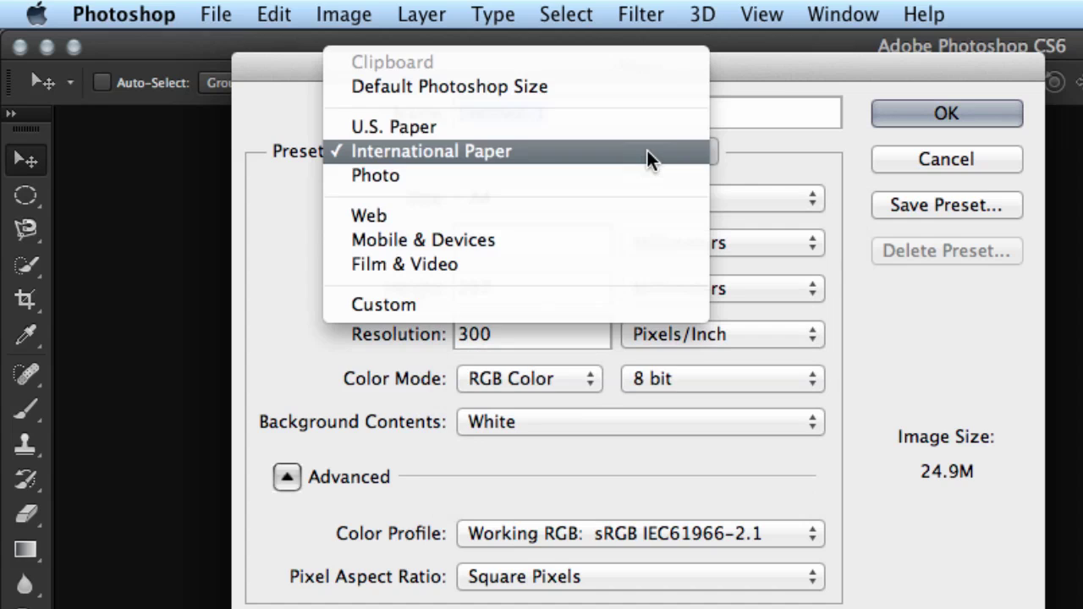
pyautogui.click(433, 122)
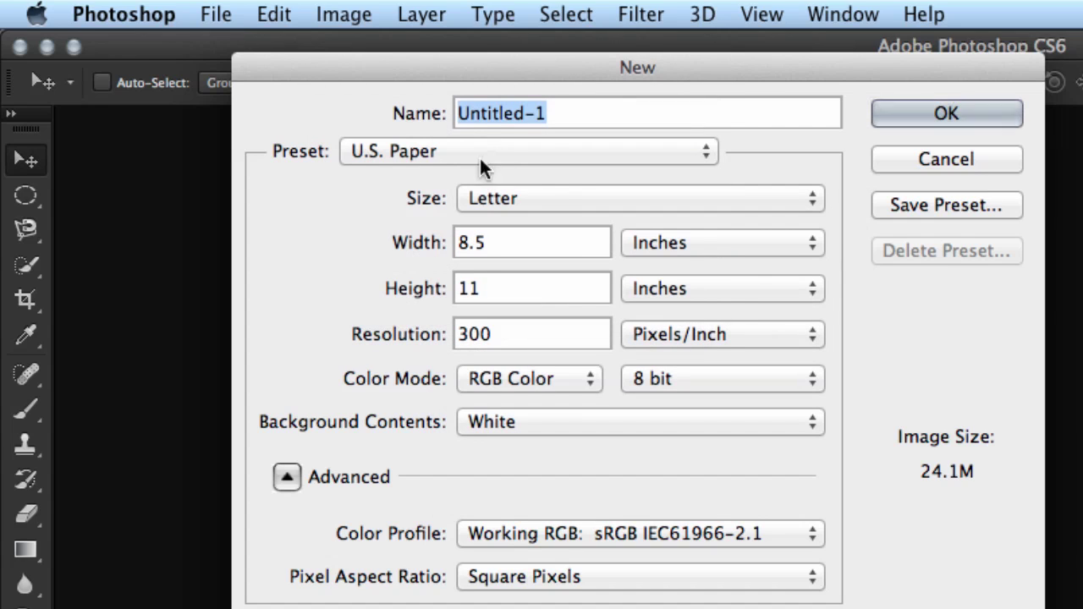
pyautogui.click(550, 196)
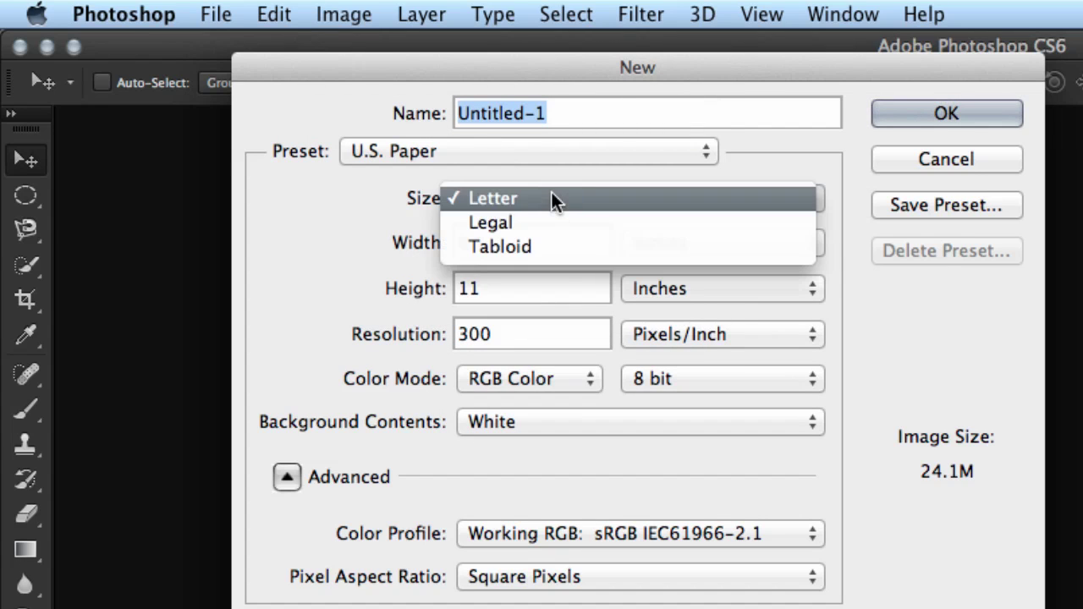
pyautogui.click(402, 197)
pyautogui.click(674, 152)
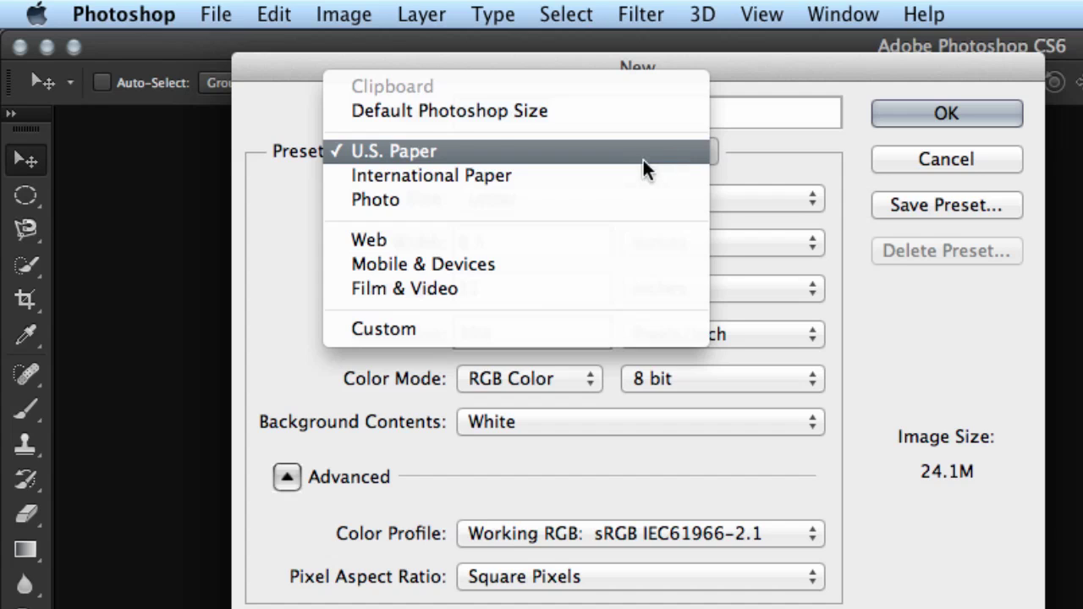
# - Choose the Web preset at 1024 x 768 with a Transparent background
pyautogui.click(441, 240)
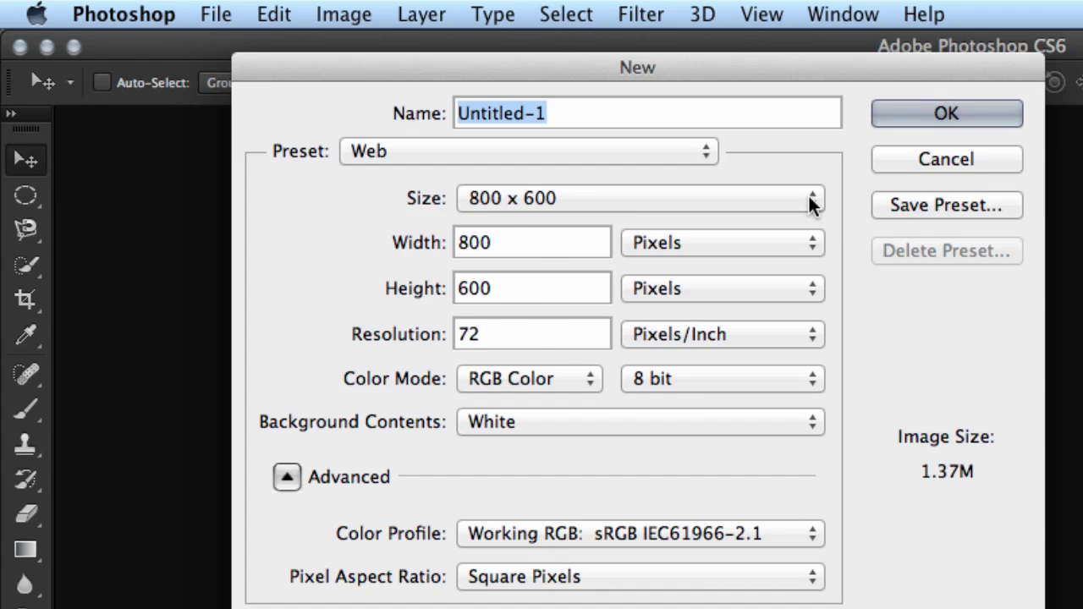
pyautogui.click(808, 203)
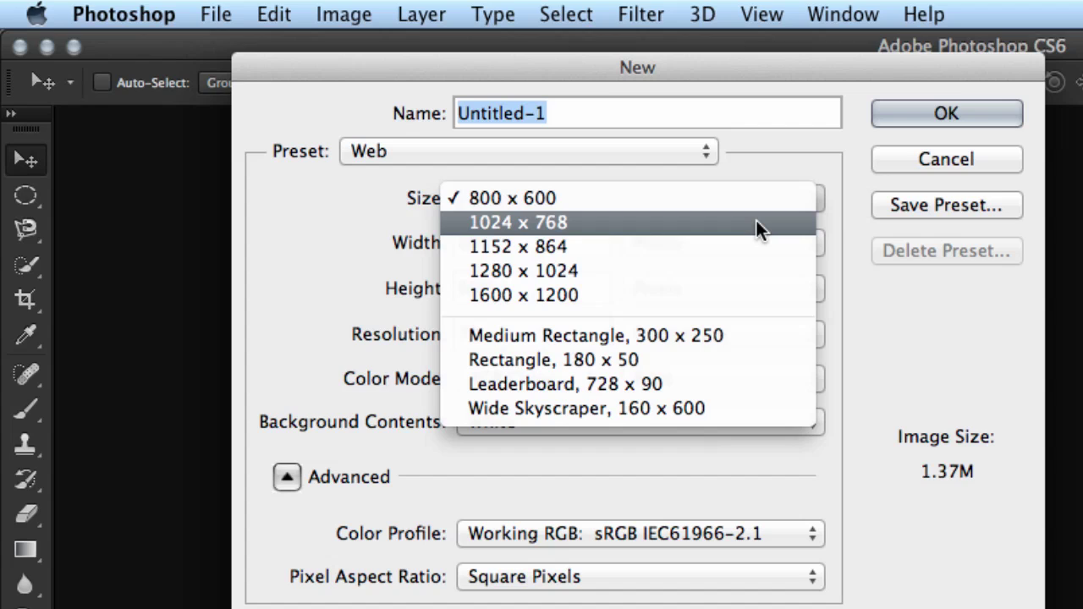
pyautogui.click(713, 223)
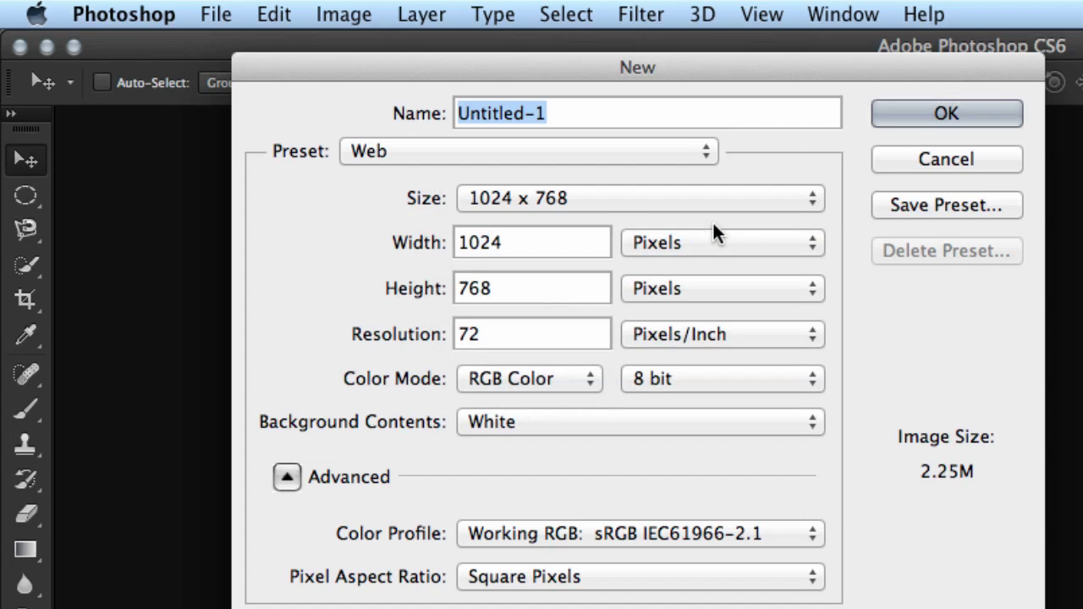
pyautogui.click(552, 421)
pyautogui.click(533, 470)
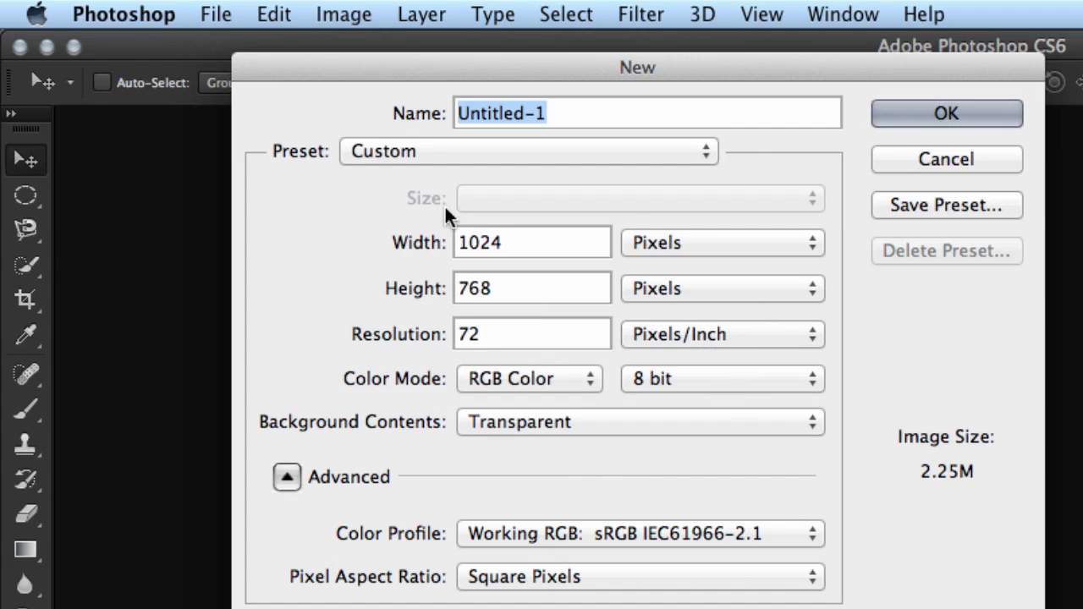
# - Switch the preset to Film & Video and browse its sizes, such as PAL D1/DV Widescreen
pyautogui.click(668, 152)
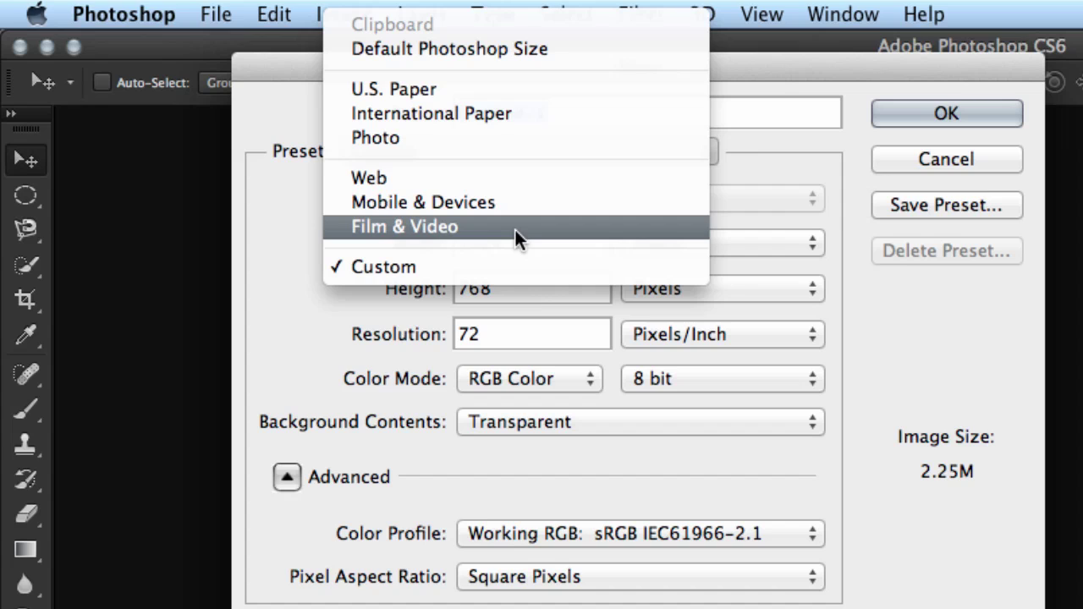
pyautogui.click(438, 231)
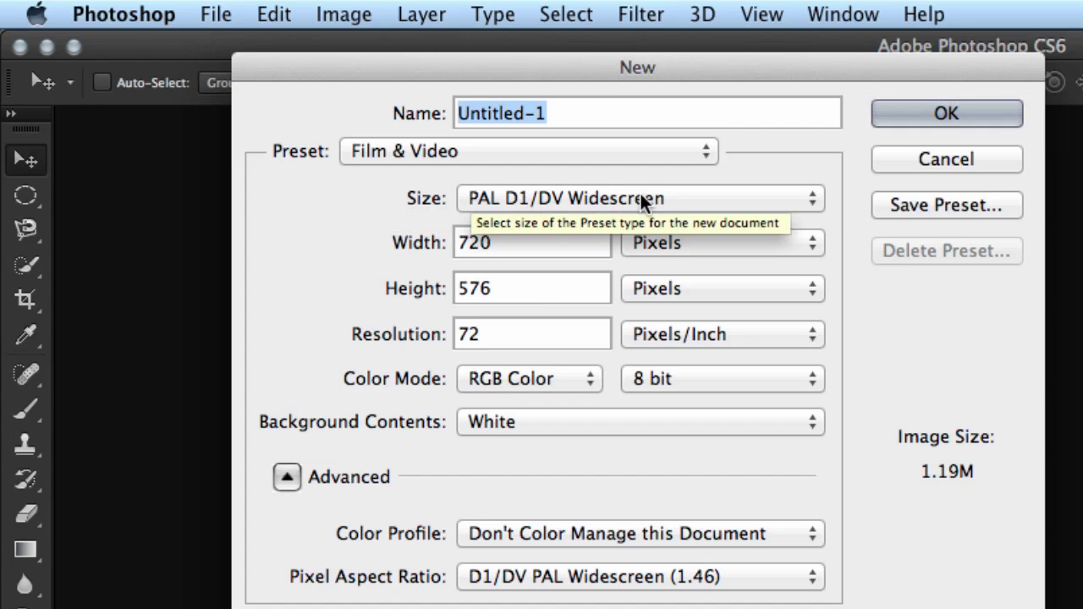
pyautogui.click(595, 199)
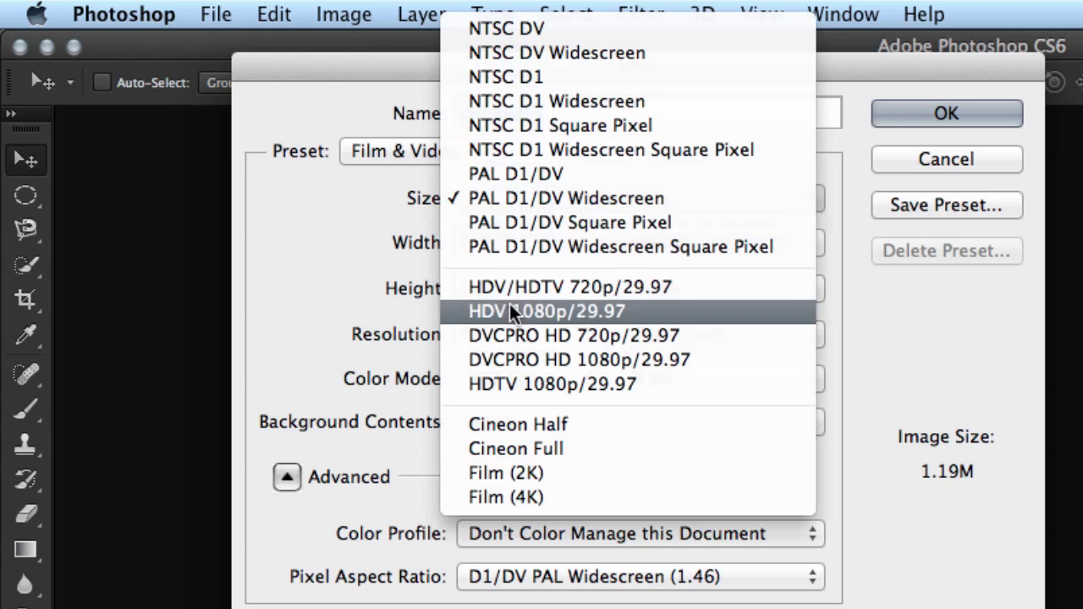
# - Create the PAL D1/DV Widescreen document with Pixel Aspect Ratio Correction turned on
pyautogui.click(513, 201)
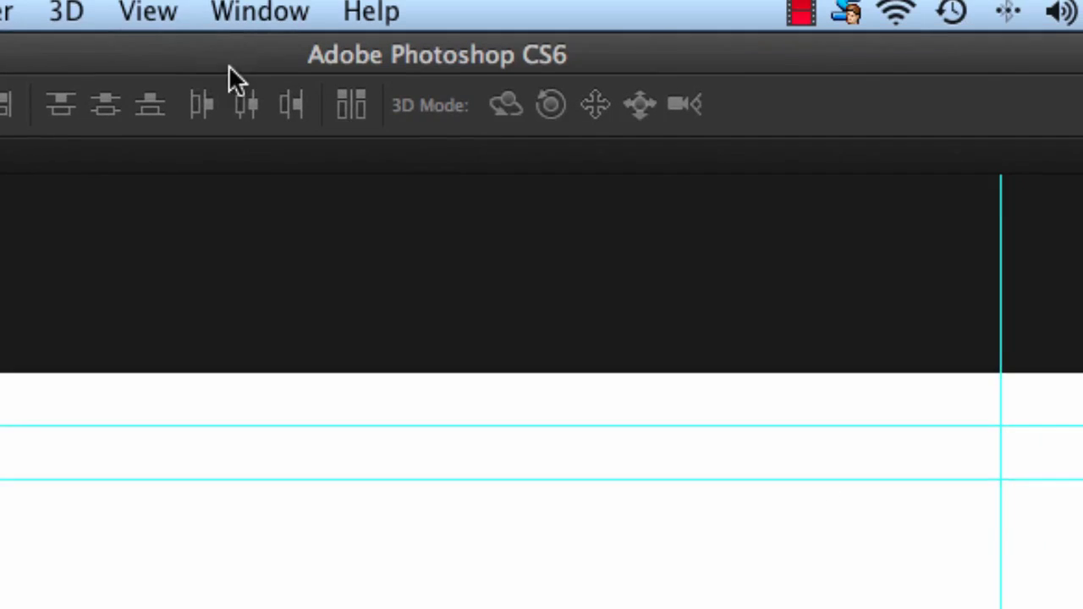
pyautogui.click(162, 13)
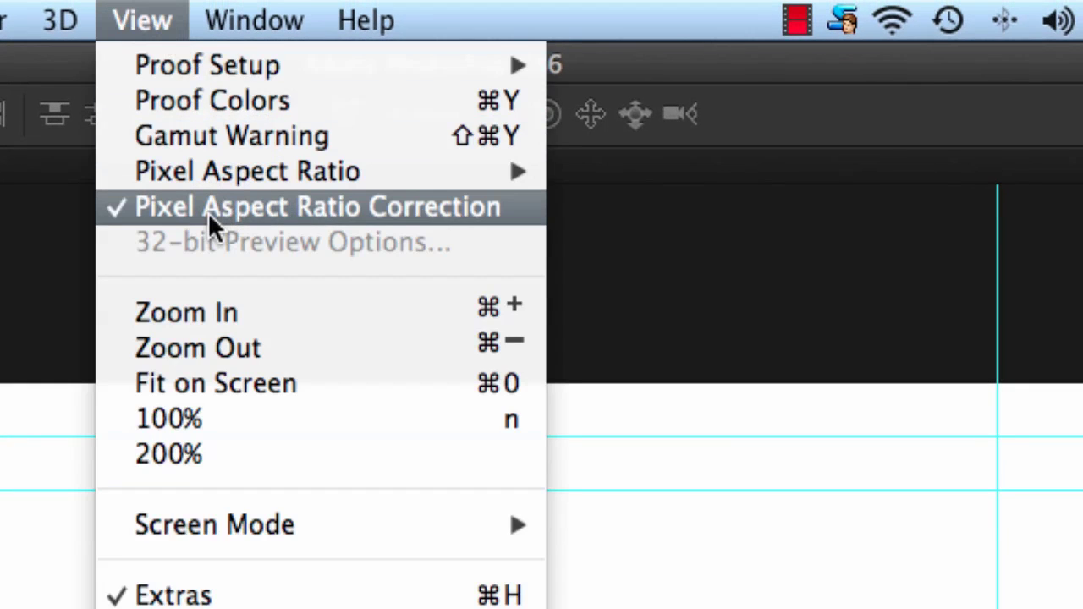
pyautogui.moveTo(208, 178)
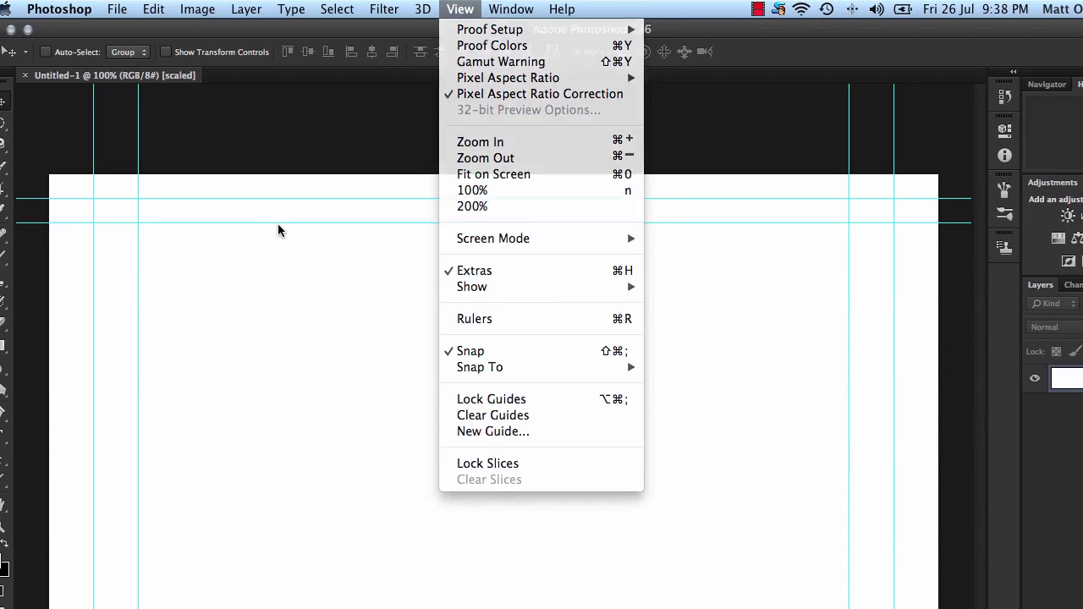
pyautogui.click(279, 227)
pyautogui.click(464, 11)
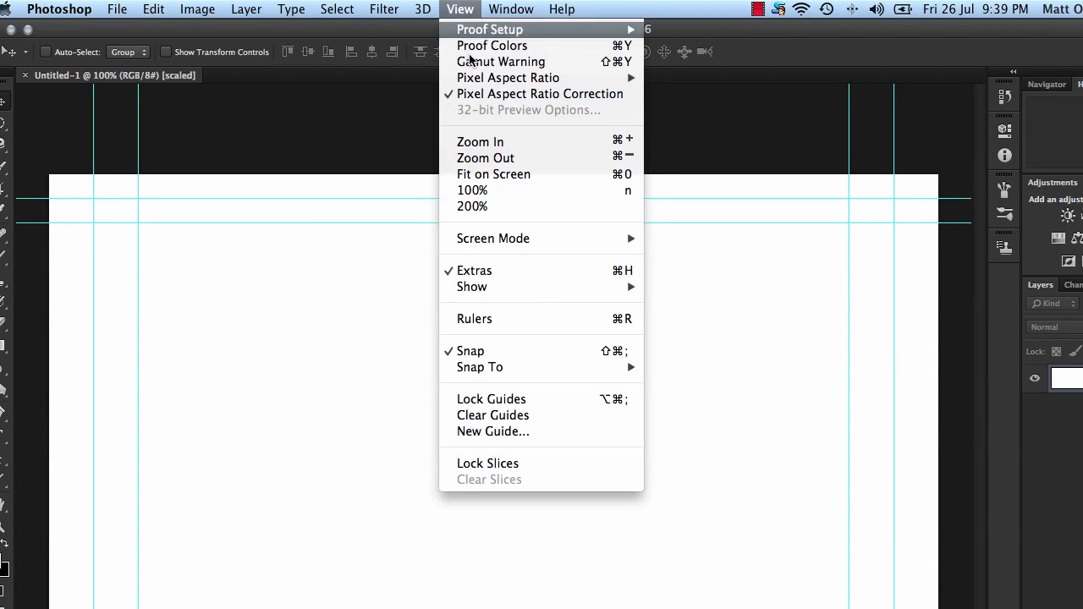